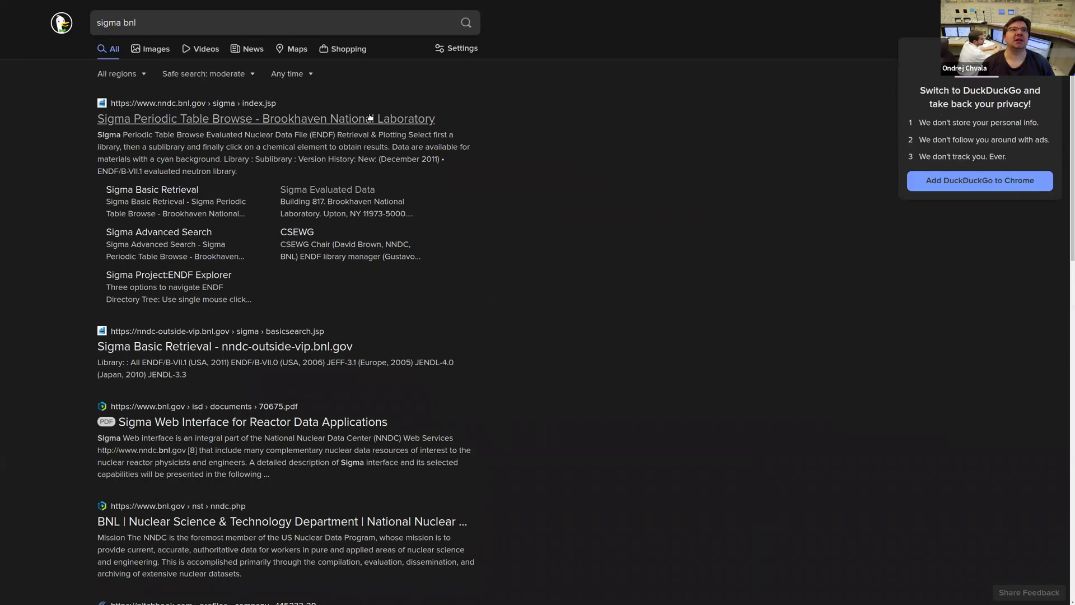
# Step: Open the Sigma Periodic Table Browse page and select the ENDF/B-VII.1 (USA, 2011) library with the Neutron reactions sublibrary
pyautogui.click(369, 121)
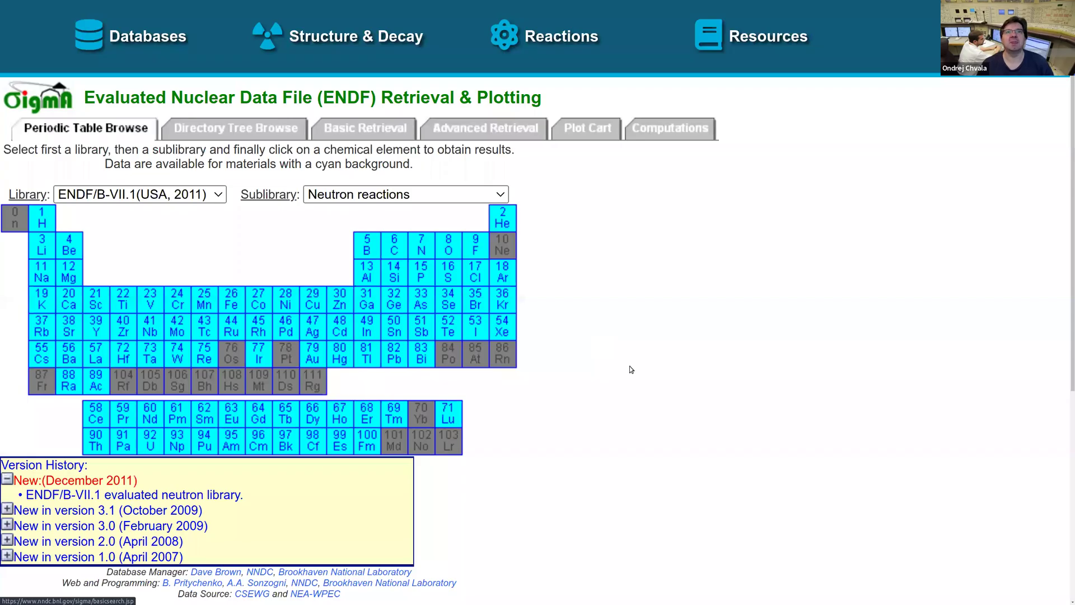
pyautogui.hotkey('ctrl', '+')
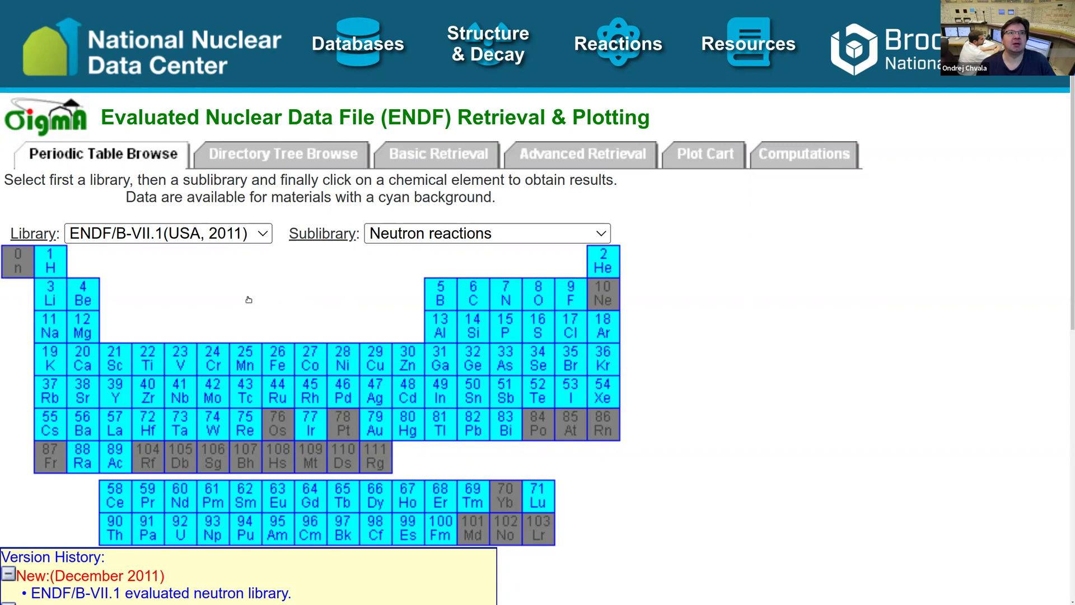
pyautogui.click(210, 238)
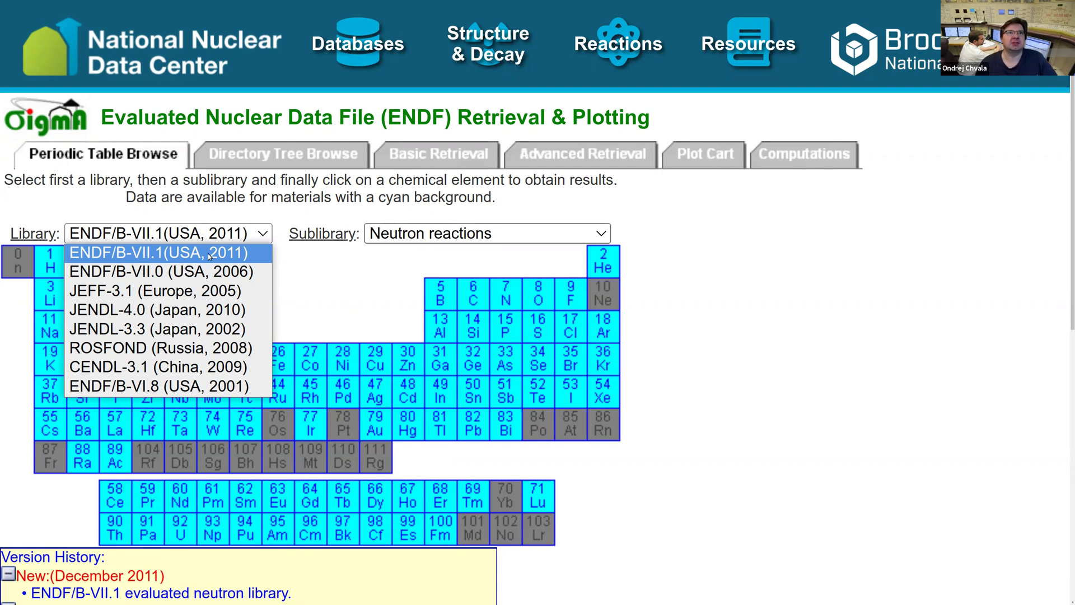
pyautogui.click(209, 255)
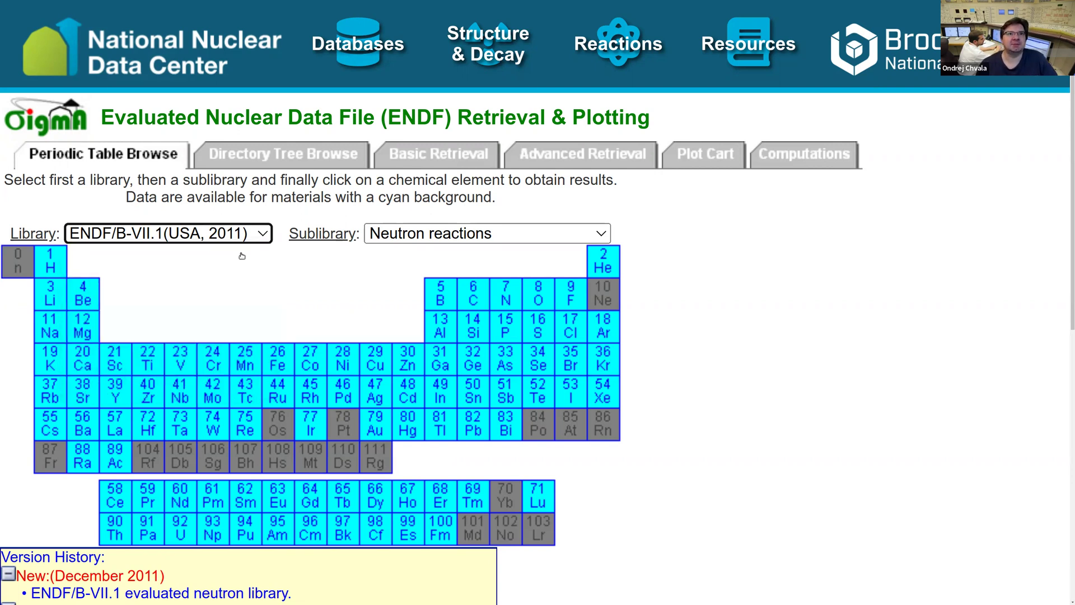
pyautogui.click(446, 234)
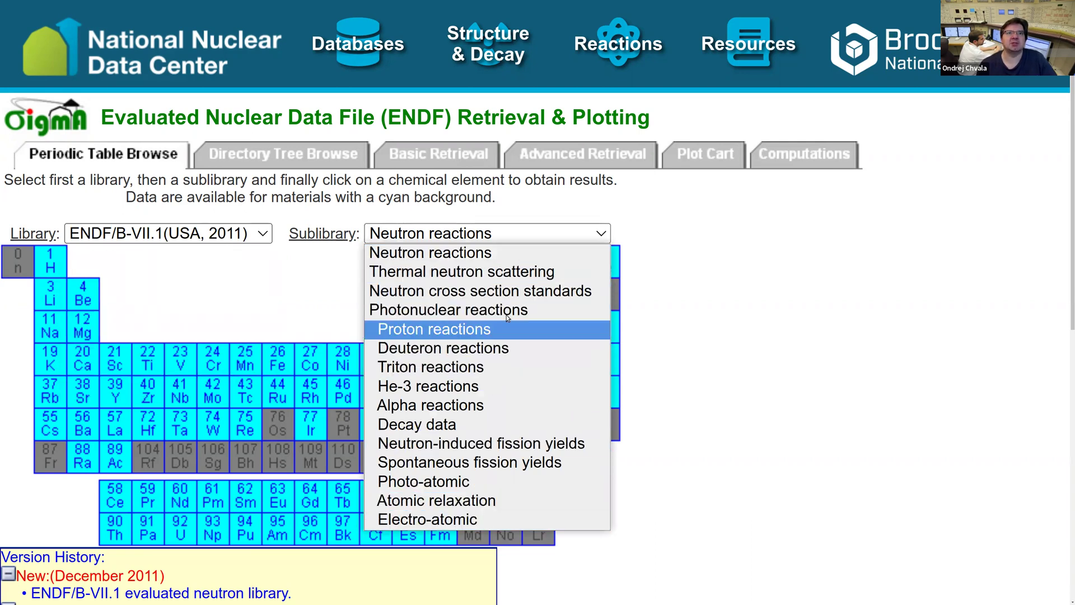
pyautogui.click(519, 253)
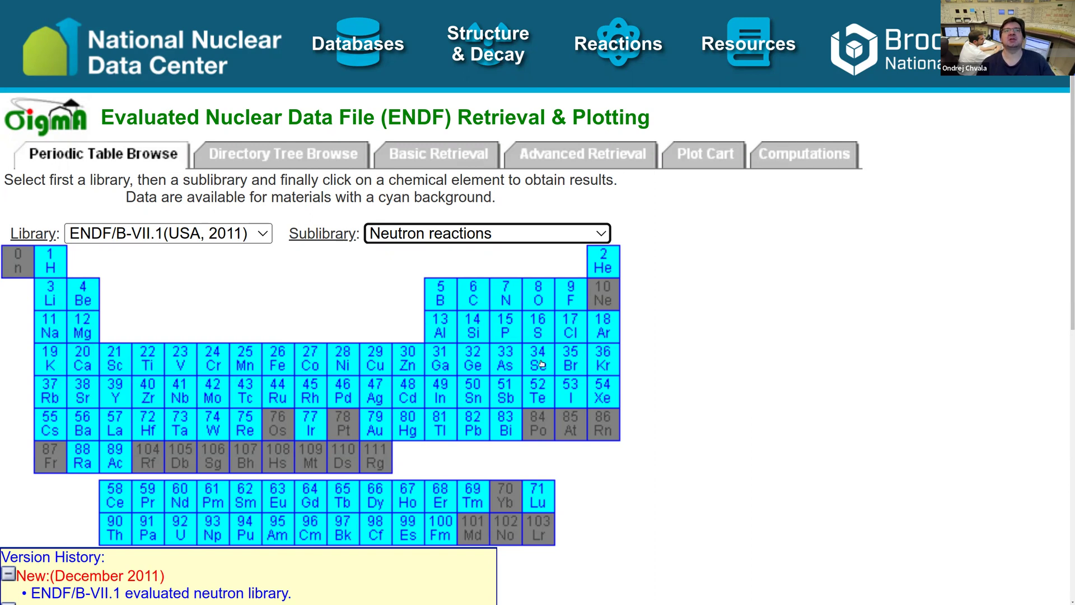
# Step: List the neutron reactions for aluminium-27 and plot its (n,total) cross section
pyautogui.click(440, 324)
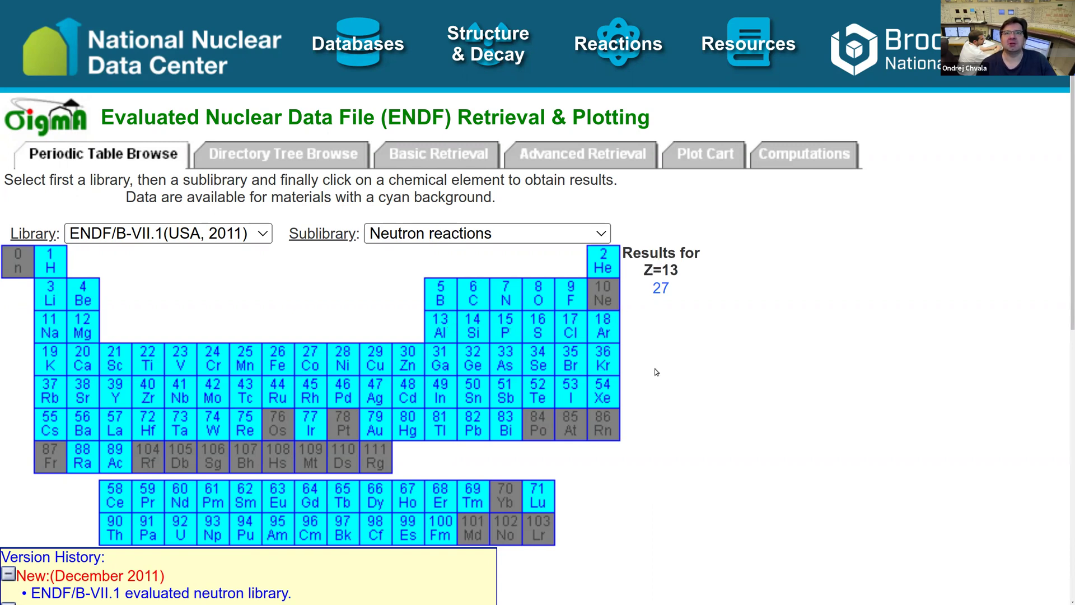
pyautogui.click(661, 288)
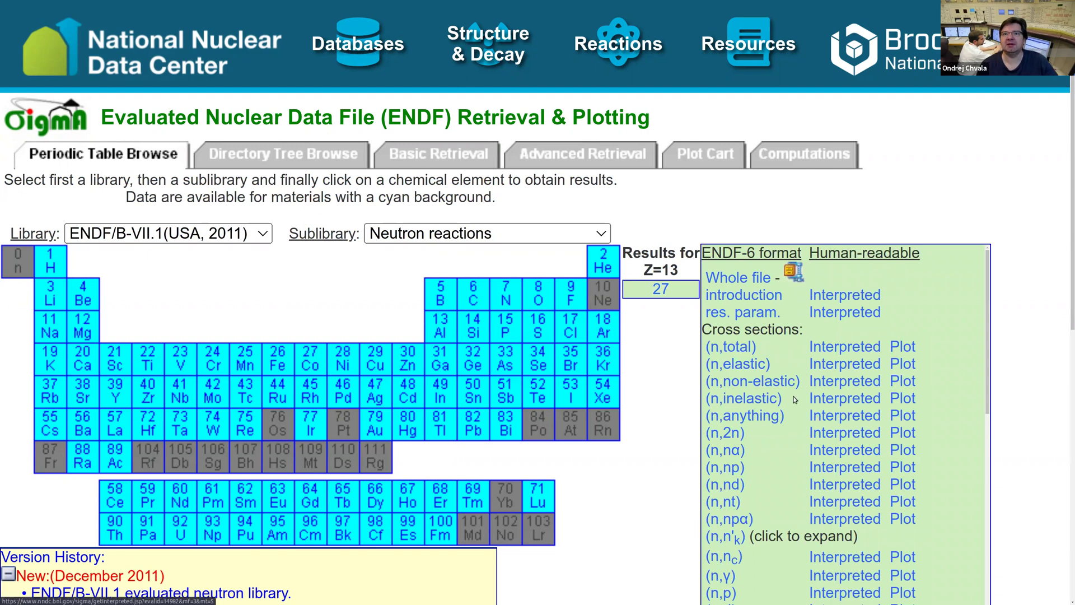
pyautogui.scroll(-1, 813, 364)
pyautogui.scroll(-1, 814, 365)
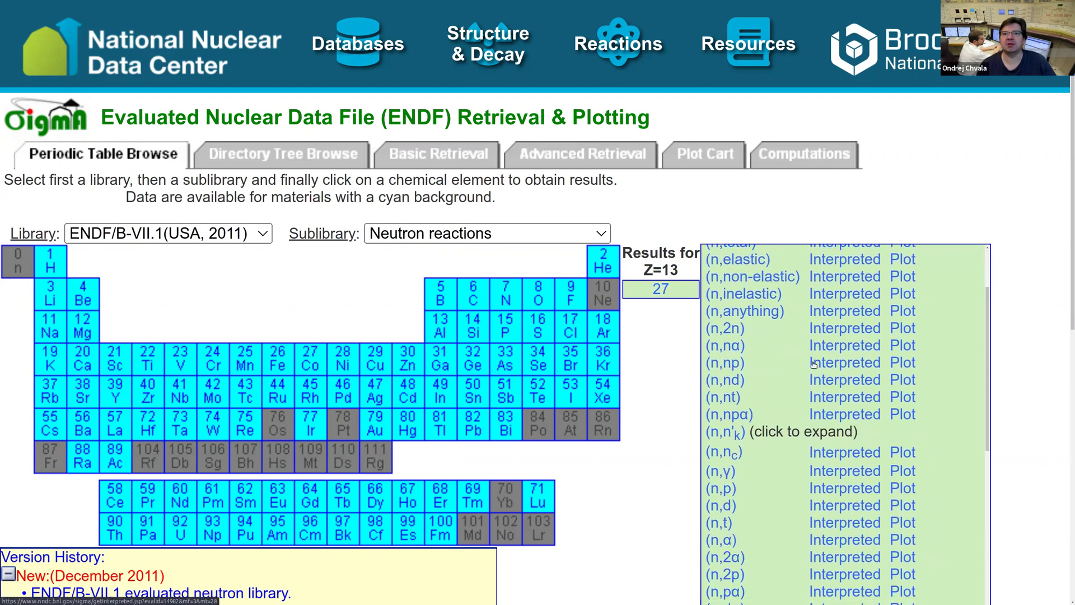
pyautogui.scroll(2, 814, 364)
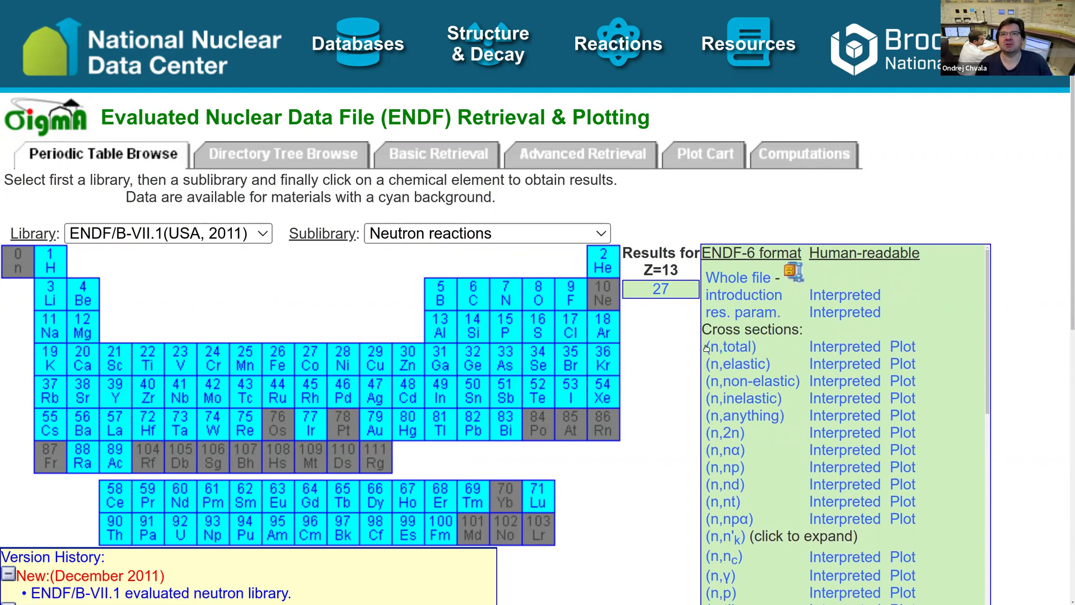
pyautogui.click(898, 347)
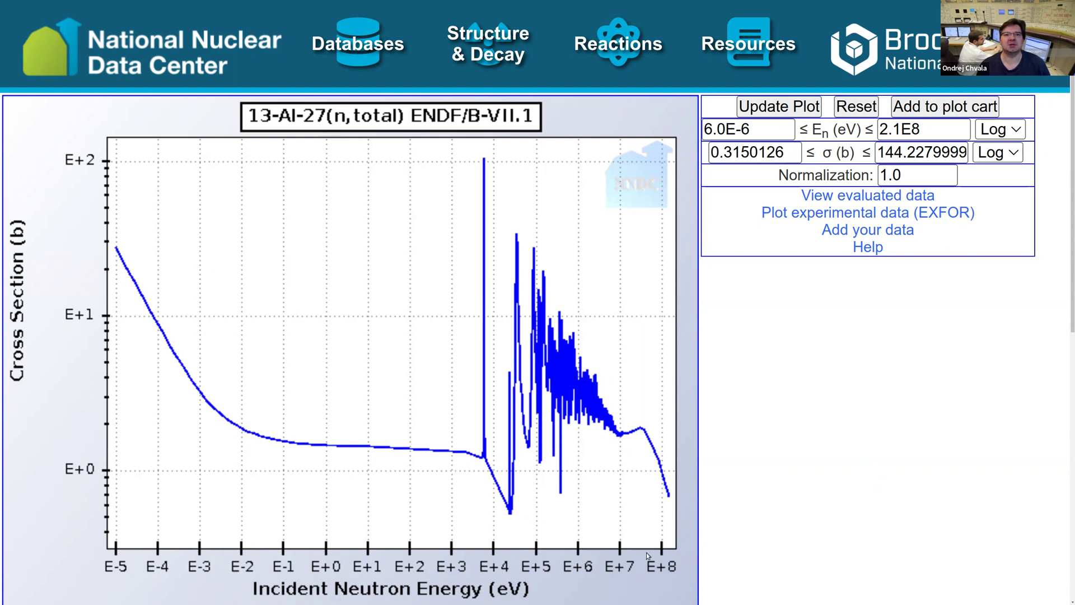
# Step: Zoom the Al-27 (n,total) plot in stages to about 1.9E6–2.9E6 eV and 1.99–4.11 b
pyautogui.moveTo(189, 150); pyautogui.dragTo(632, 532)
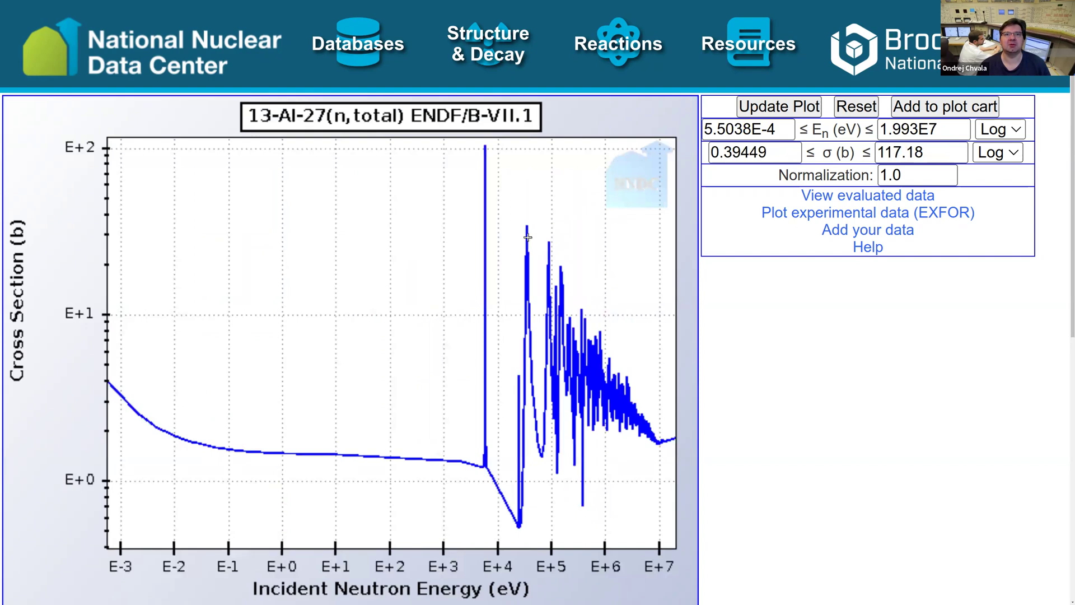
pyautogui.moveTo(572, 288); pyautogui.dragTo(651, 476)
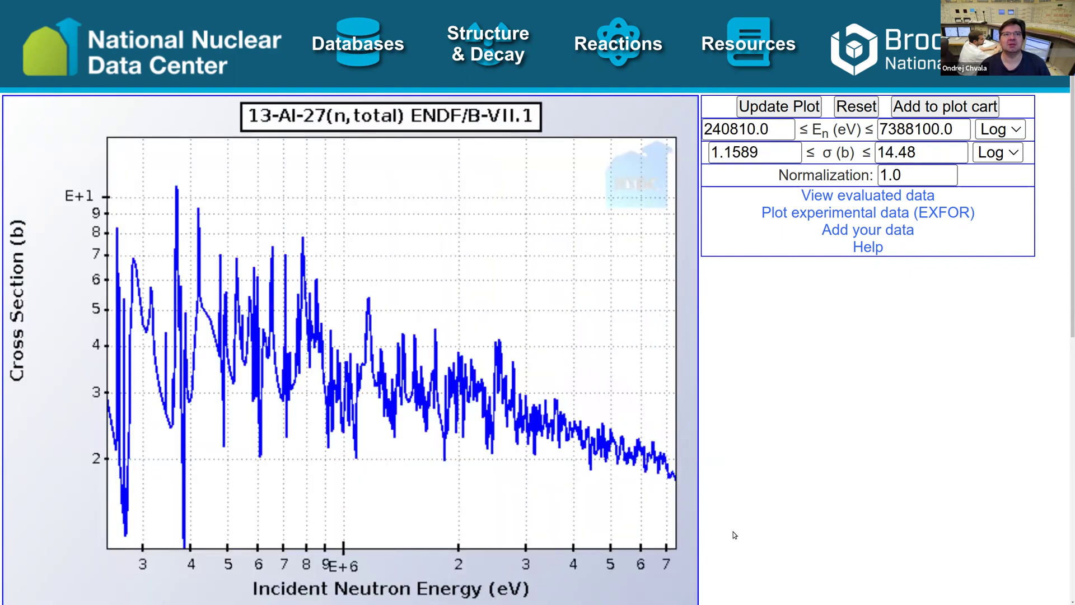
pyautogui.moveTo(361, 278); pyautogui.dragTo(526, 467)
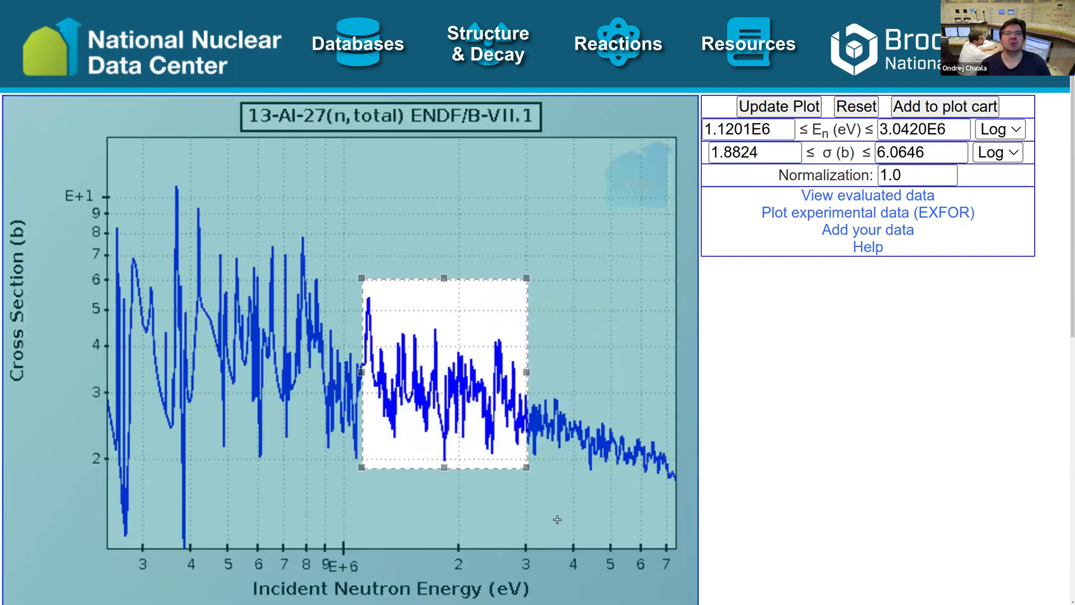
pyautogui.moveTo(407, 274); pyautogui.dragTo(648, 537)
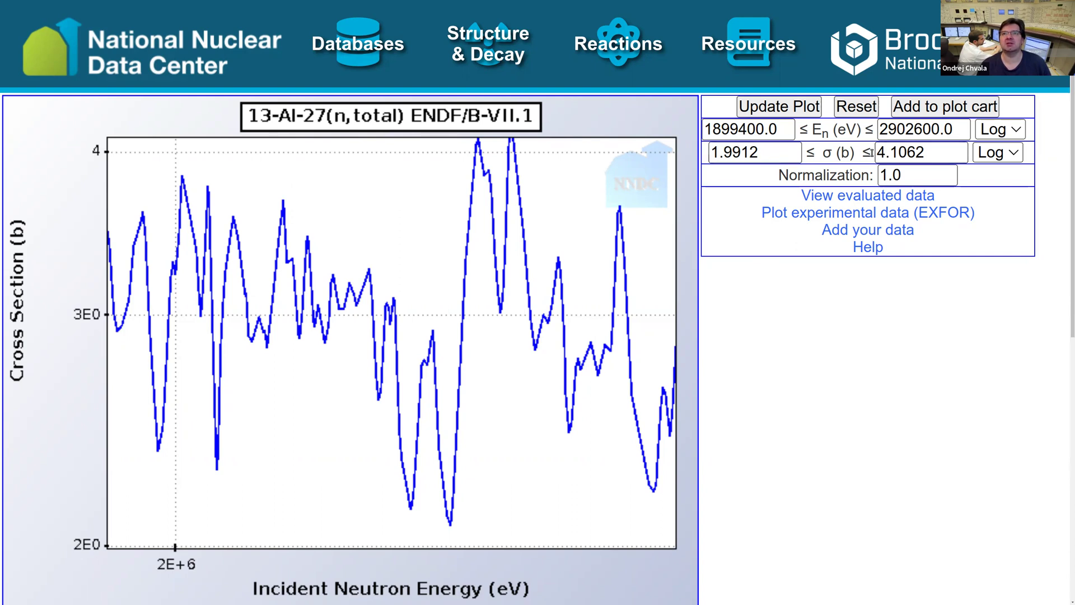
# Step: Switch both the energy and cross-section axes of the Al-27 (n,total) plot to linear scale
pyautogui.click(1005, 130)
pyautogui.click(1006, 166)
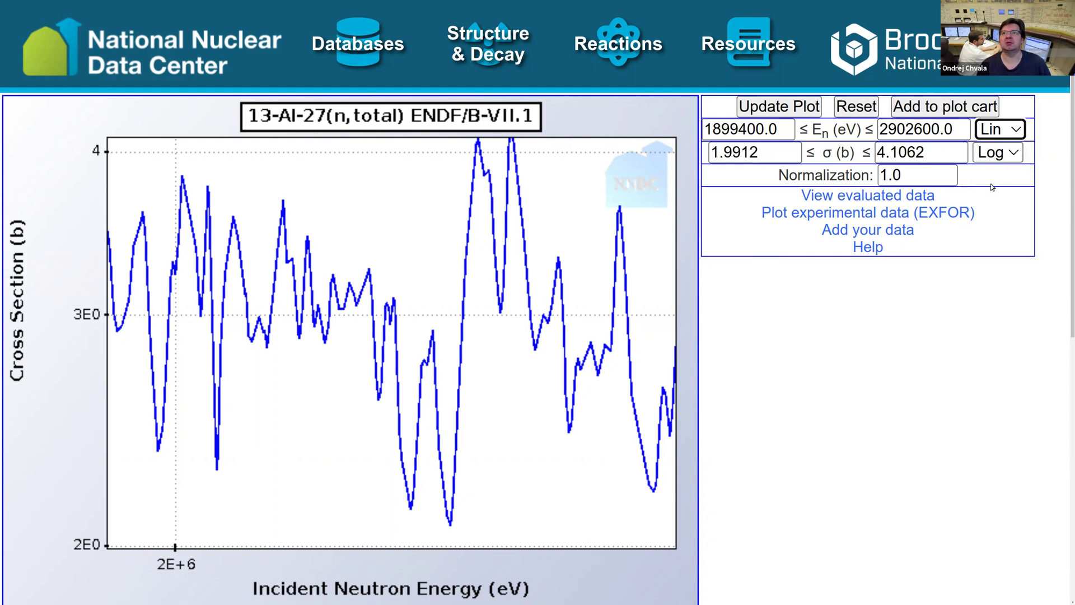
pyautogui.click(886, 150)
pyautogui.click(768, 151)
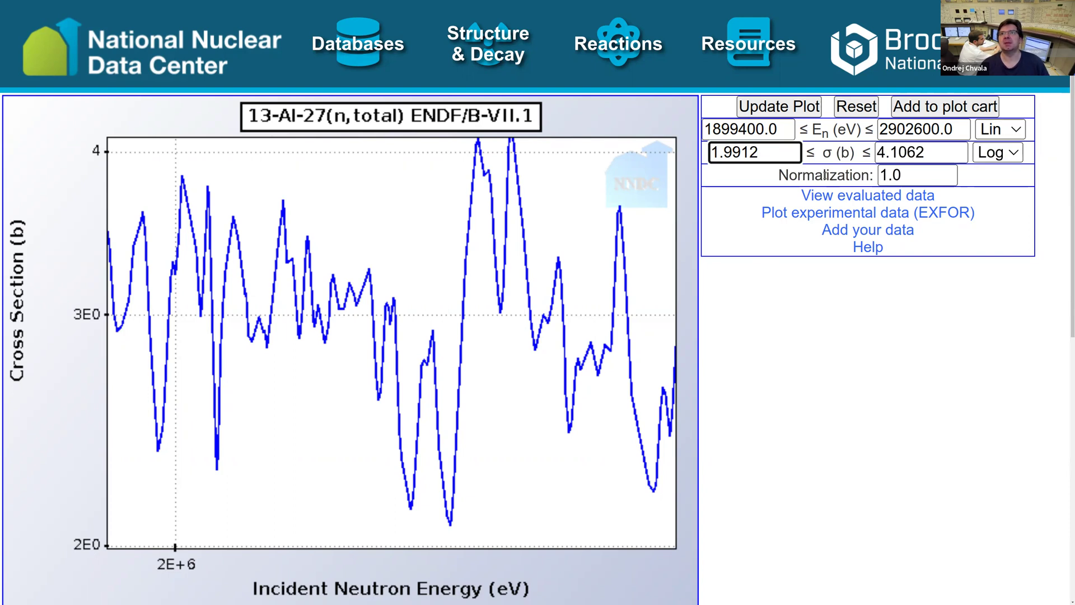
pyautogui.click(1009, 153)
pyautogui.click(1007, 191)
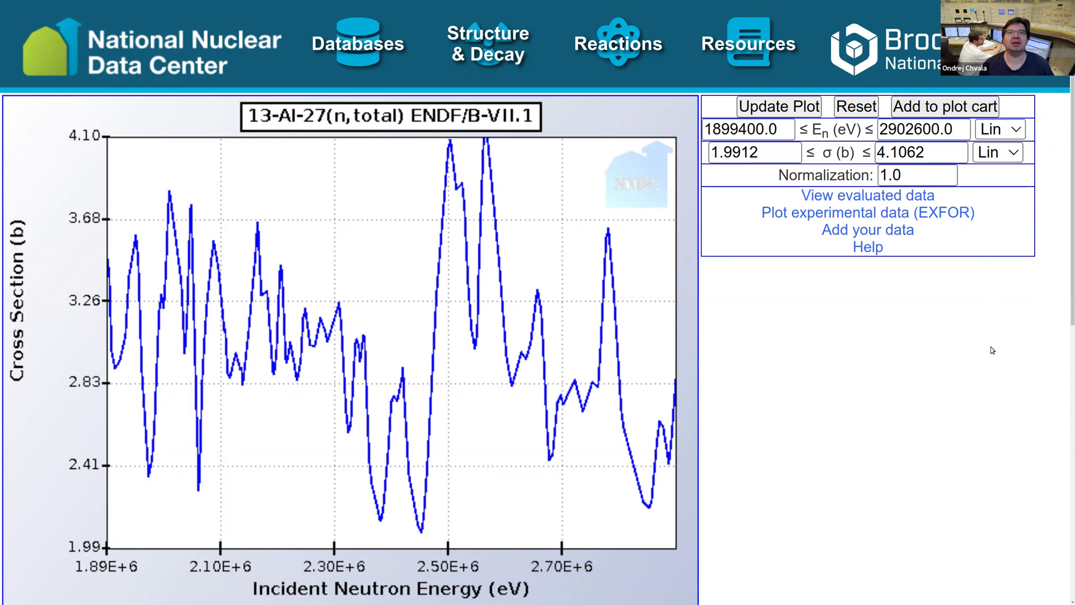
# Step: Return to the Al-27 reaction list and plot the (n,elastic) and (n,γ) cross sections in turn
pyautogui.hotkey('alt', 'Left')
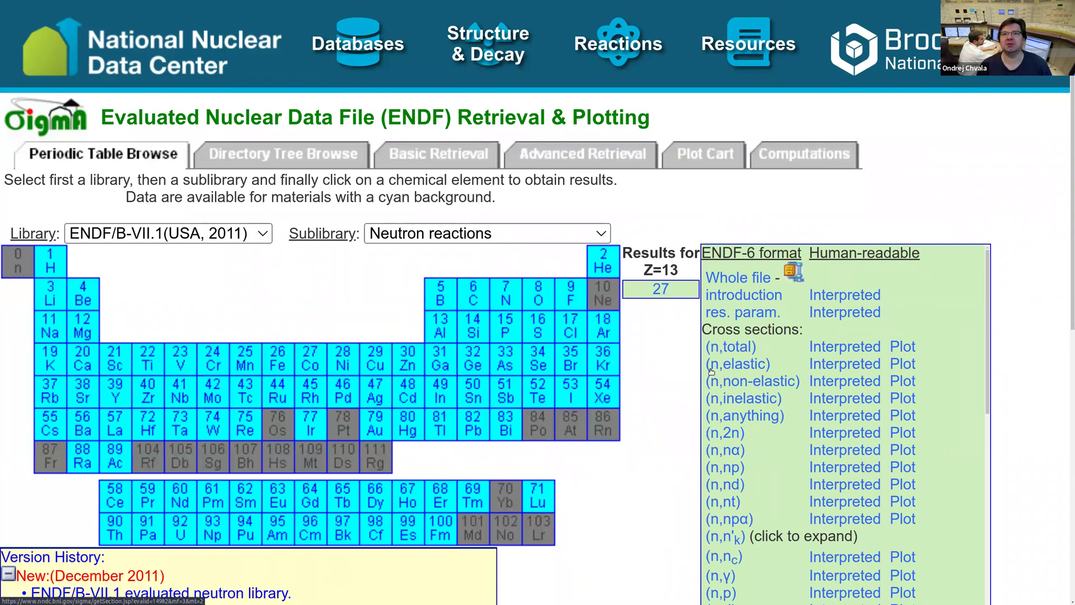
pyautogui.click(891, 365)
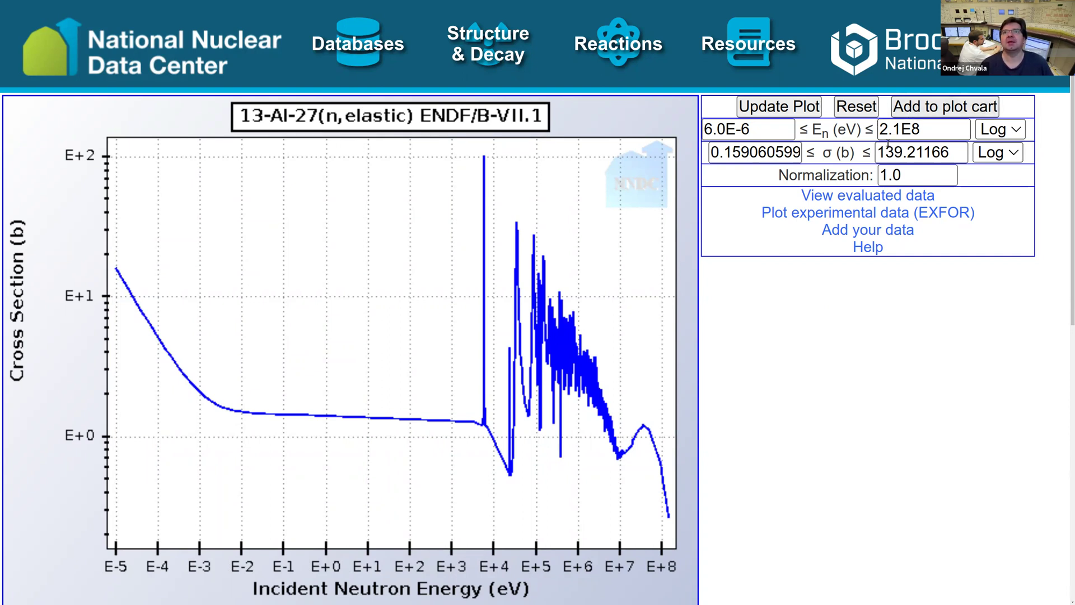
pyautogui.hotkey('alt', 'Left')
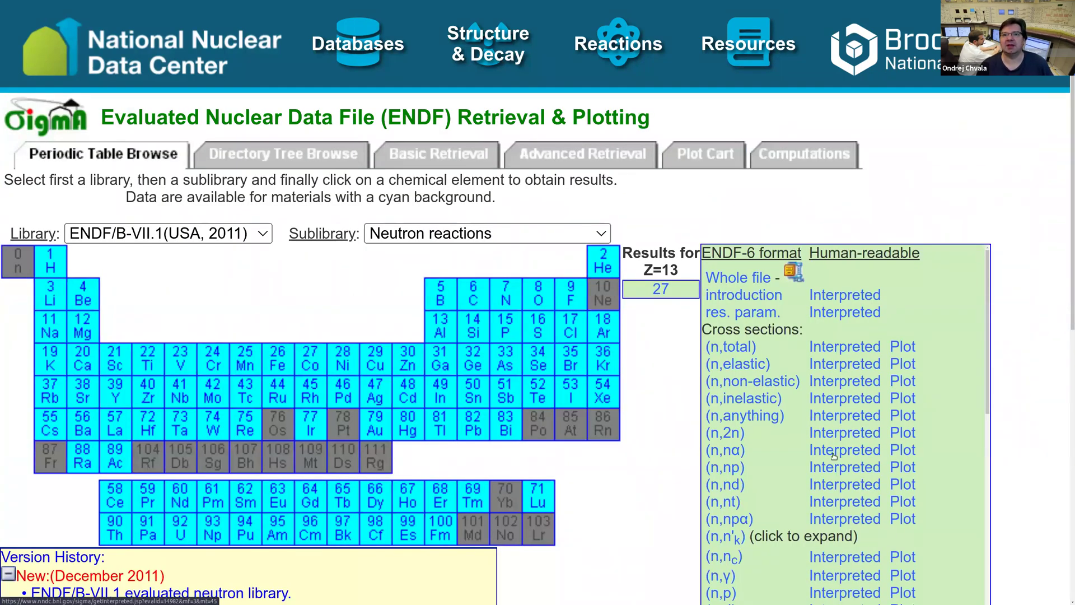
pyautogui.scroll(-2, 845, 445)
pyautogui.scroll(-1, 846, 445)
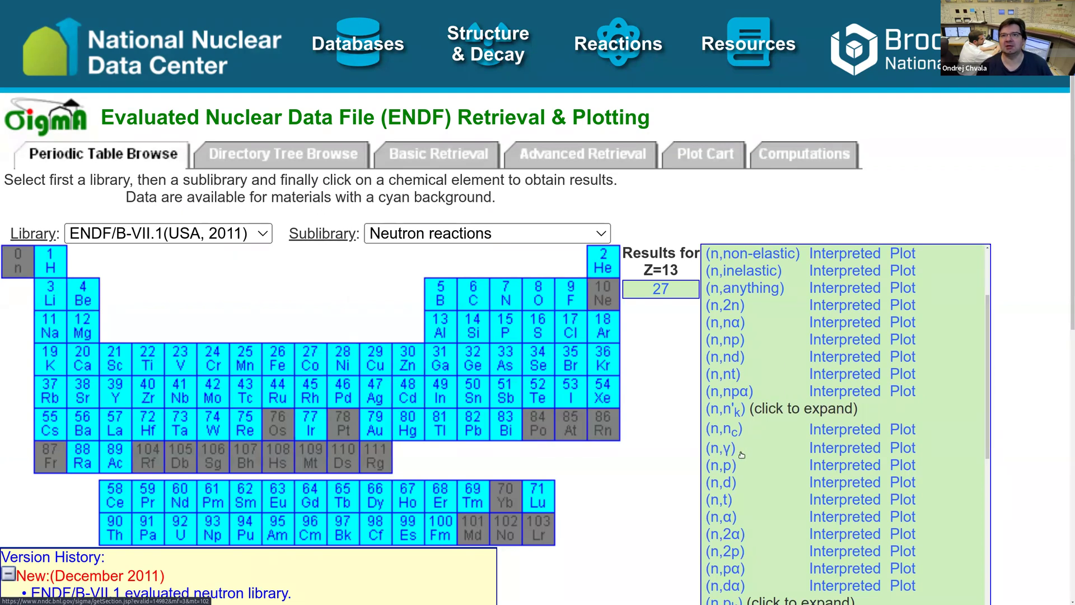
pyautogui.click(907, 450)
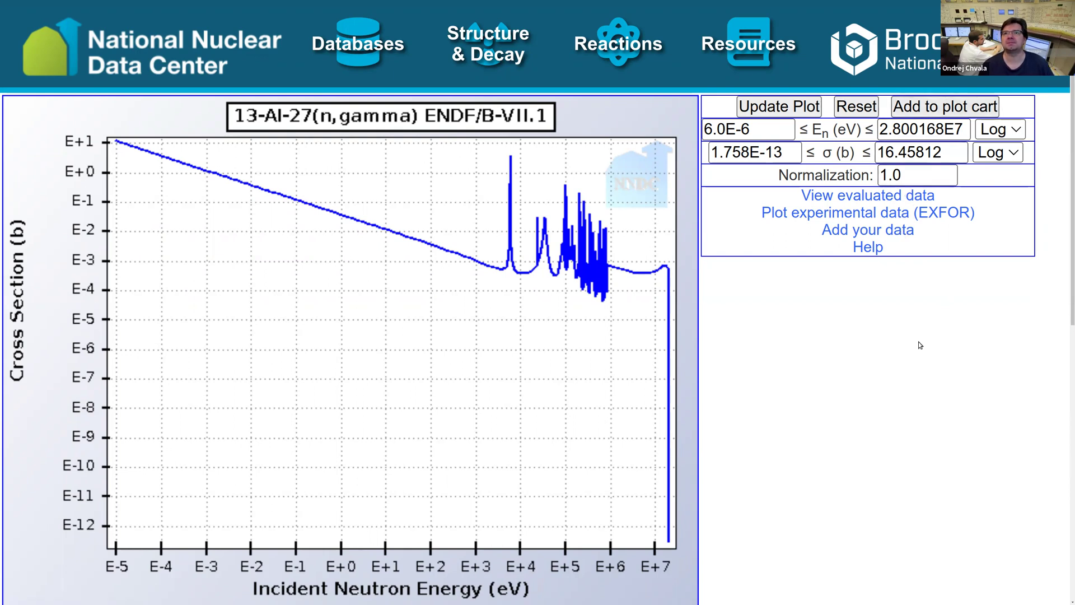
# Step: Open the plot cart with the Al-27 curves and zoom to about 1.13E-5–1.36E7 eV and 2.58E-5–112.86 b
pyautogui.hotkey('alt', 'Left')
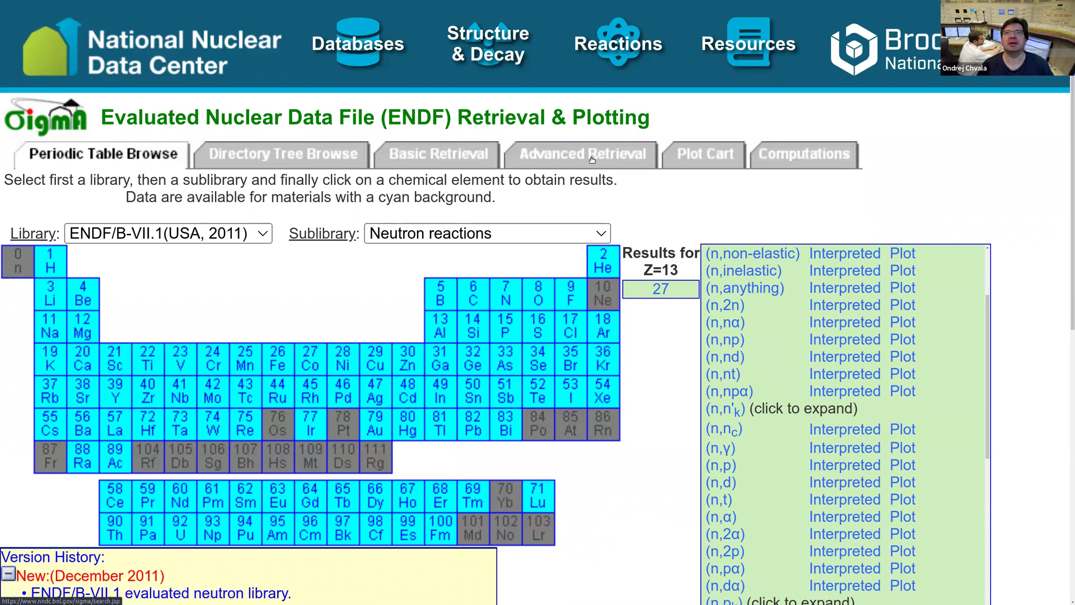
pyautogui.click(710, 157)
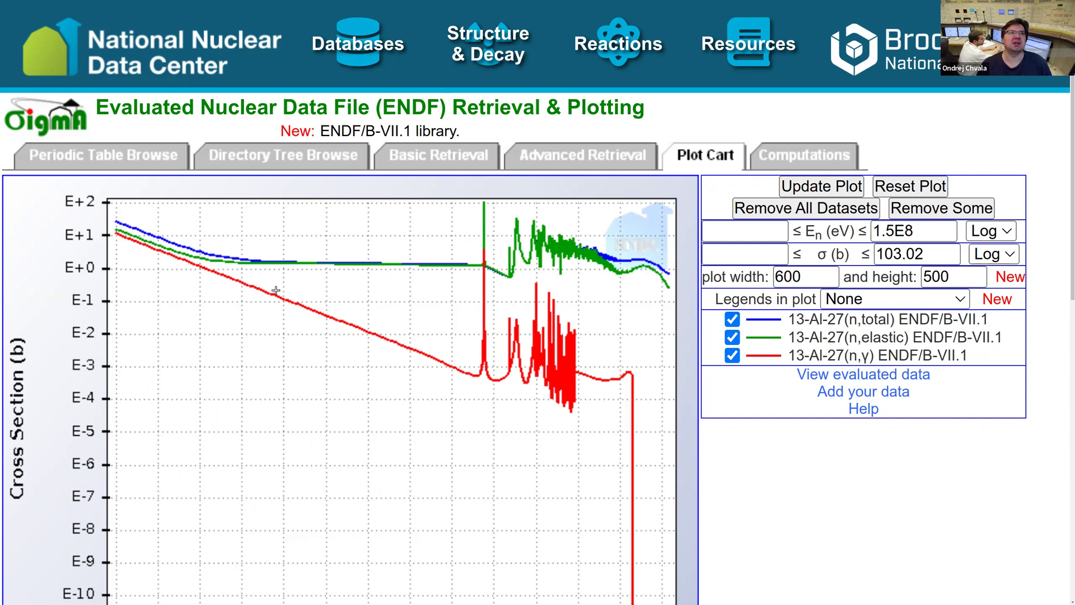
pyautogui.moveTo(118, 201); pyautogui.dragTo(625, 417)
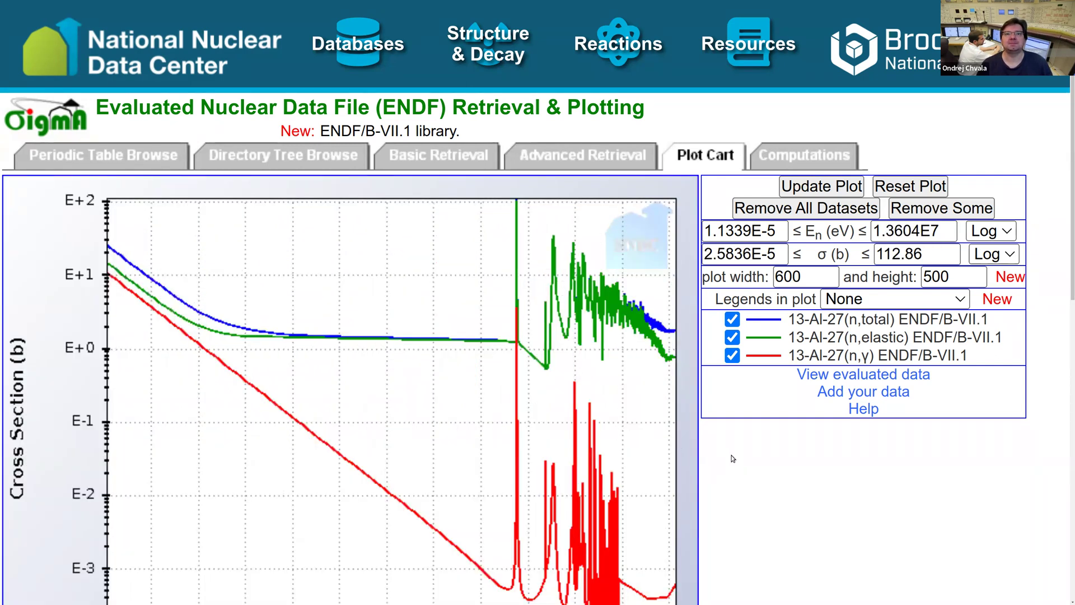
pyautogui.hotkey('ctrl', '-')
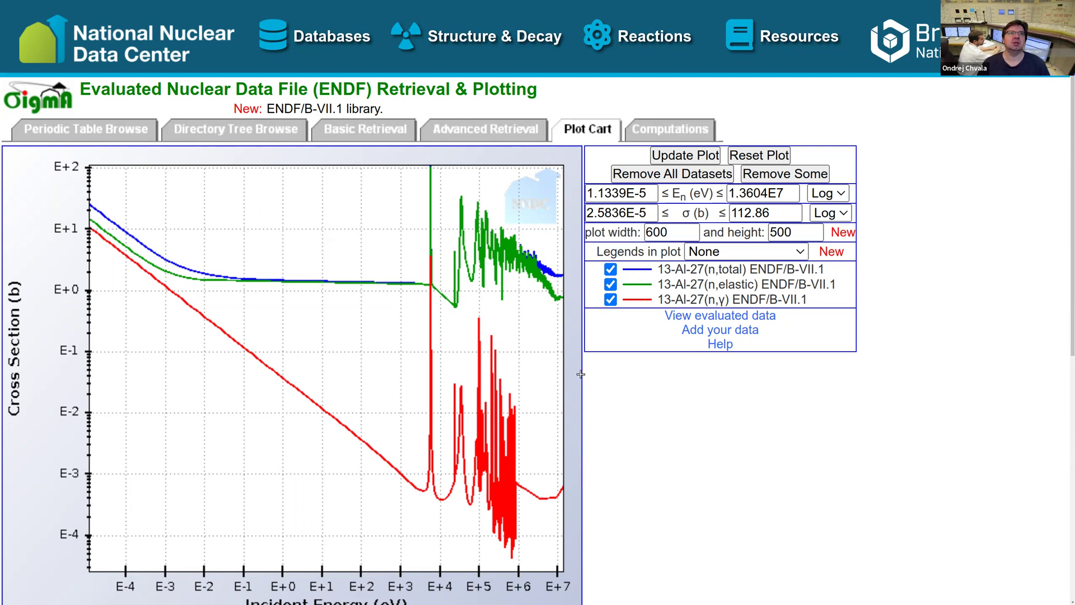
# Step: Return to the periodic table and list the neutron reactions available for uranium-235
pyautogui.click(127, 136)
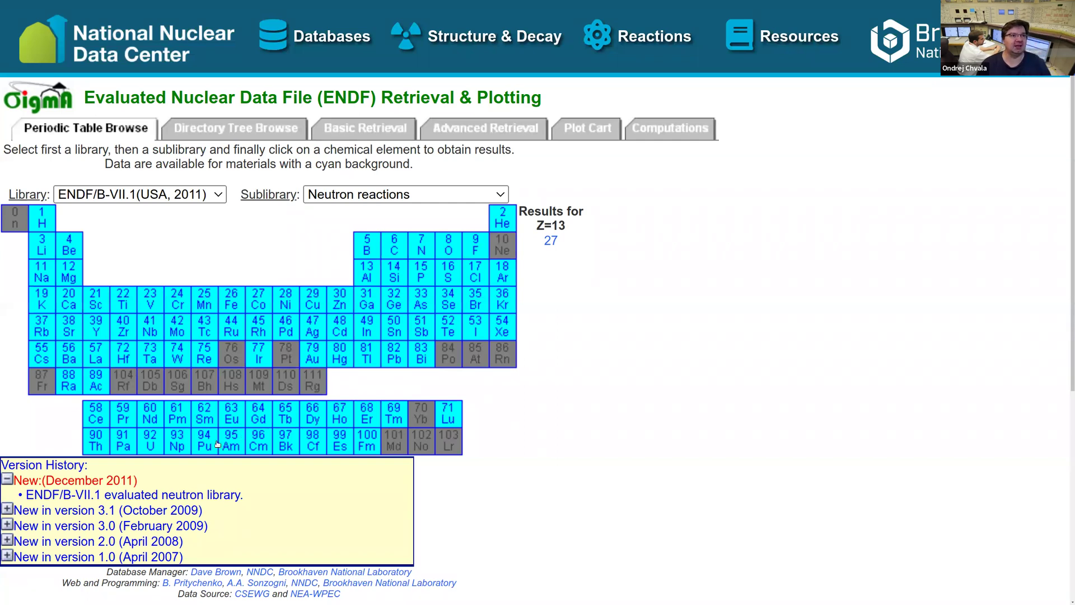
pyautogui.click(151, 442)
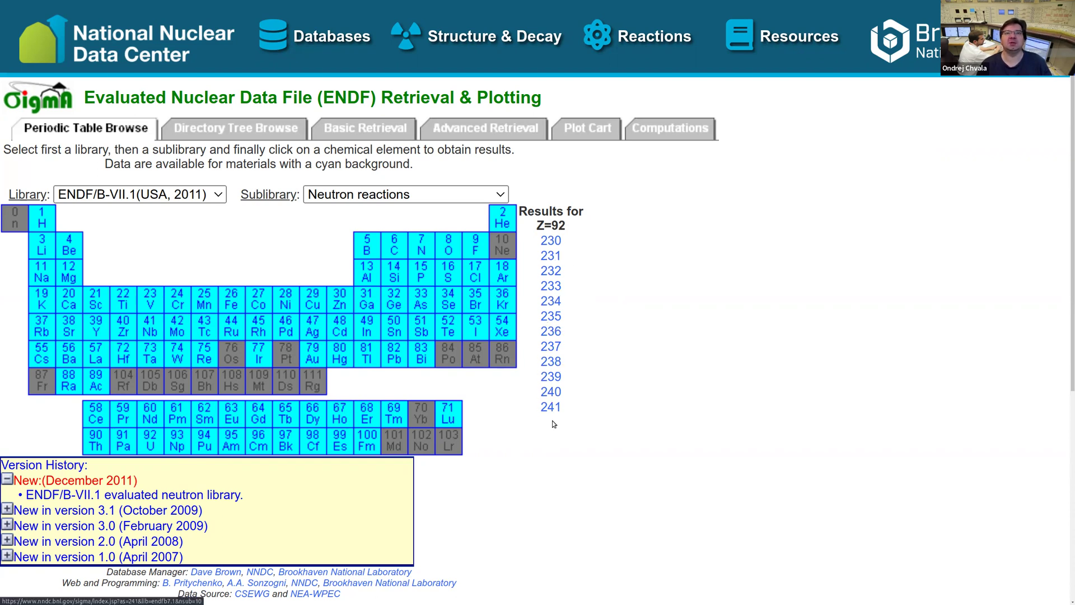
pyautogui.click(555, 317)
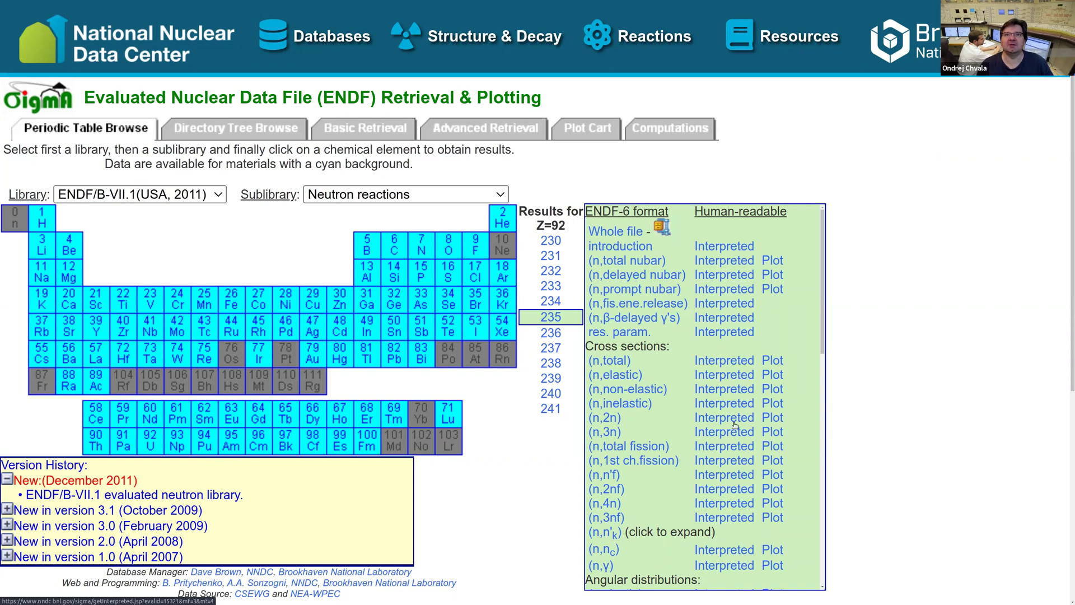
pyautogui.scroll(-4, 722, 518)
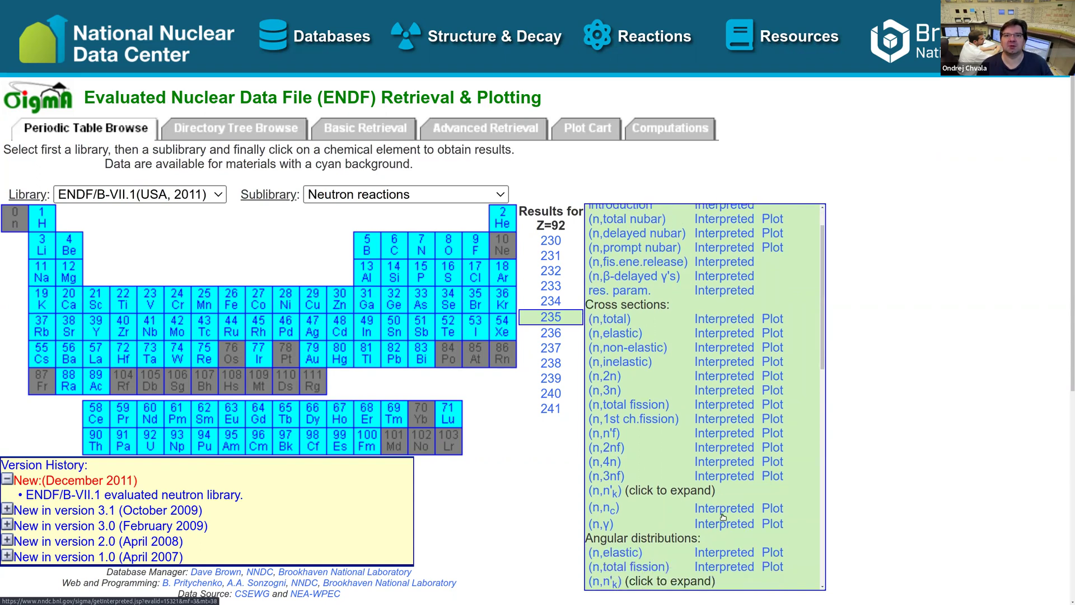
pyautogui.scroll(4, 754, 521)
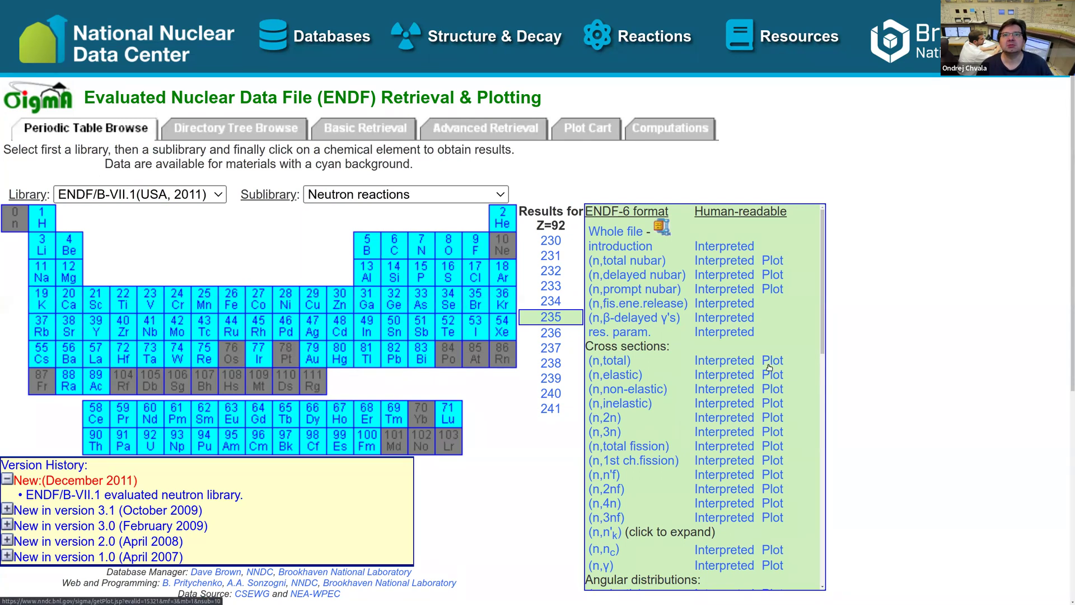
# Step: Plot the U-235 (n,total fission) cross section and open its evaluated data as text
pyautogui.click(773, 445)
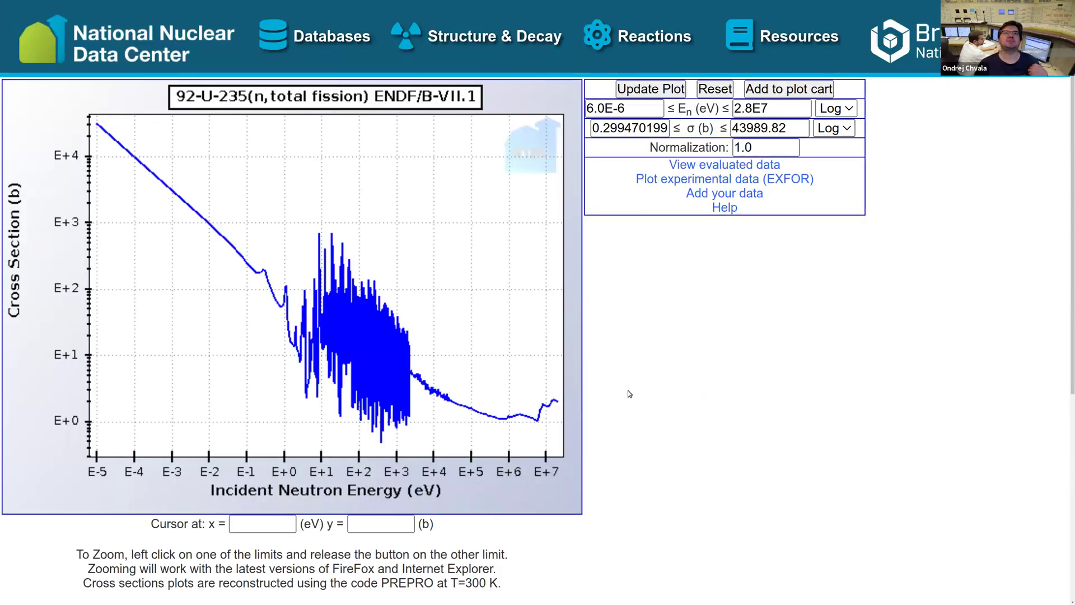
pyautogui.click(755, 168)
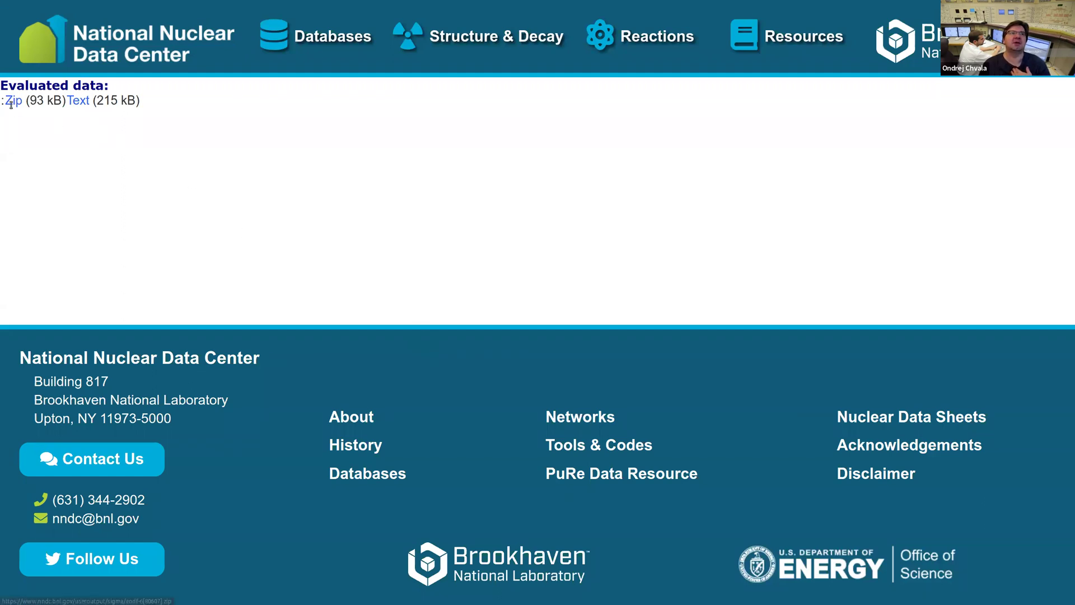
pyautogui.click(77, 101)
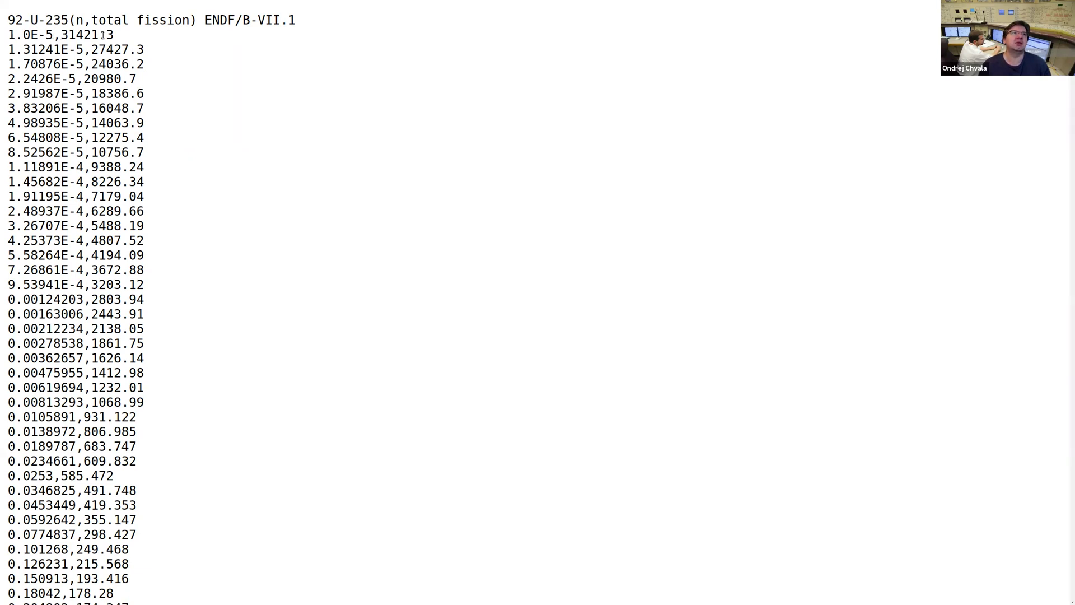
# Step: Look through the energy and cross-section pairs in the U-235 (n,total fission) text data, and return to its plot
pyautogui.scroll(-20, 180, 345)
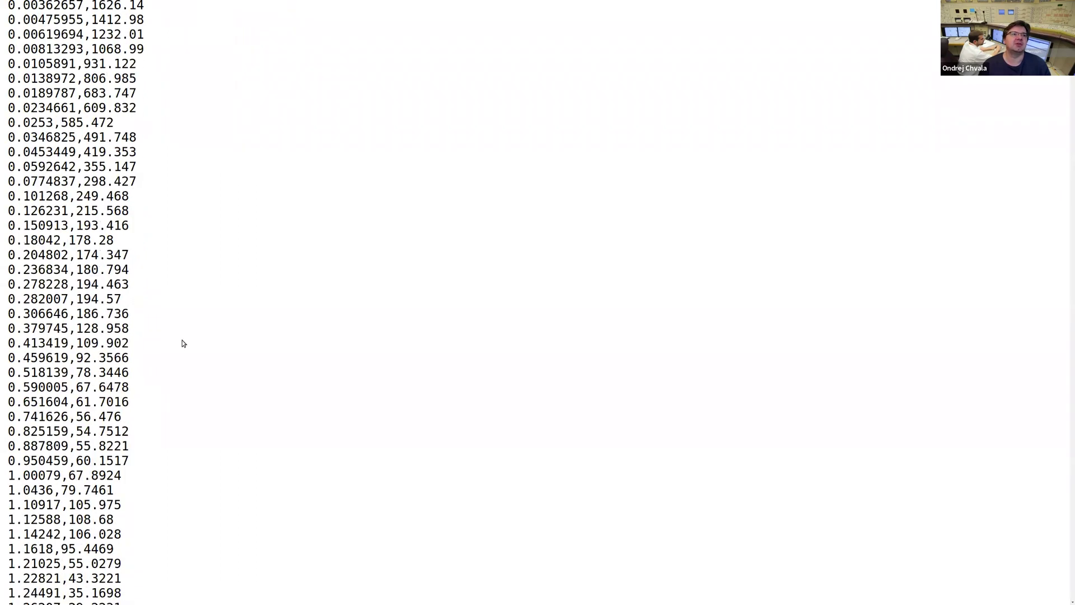
pyautogui.scroll(-20, 169, 348)
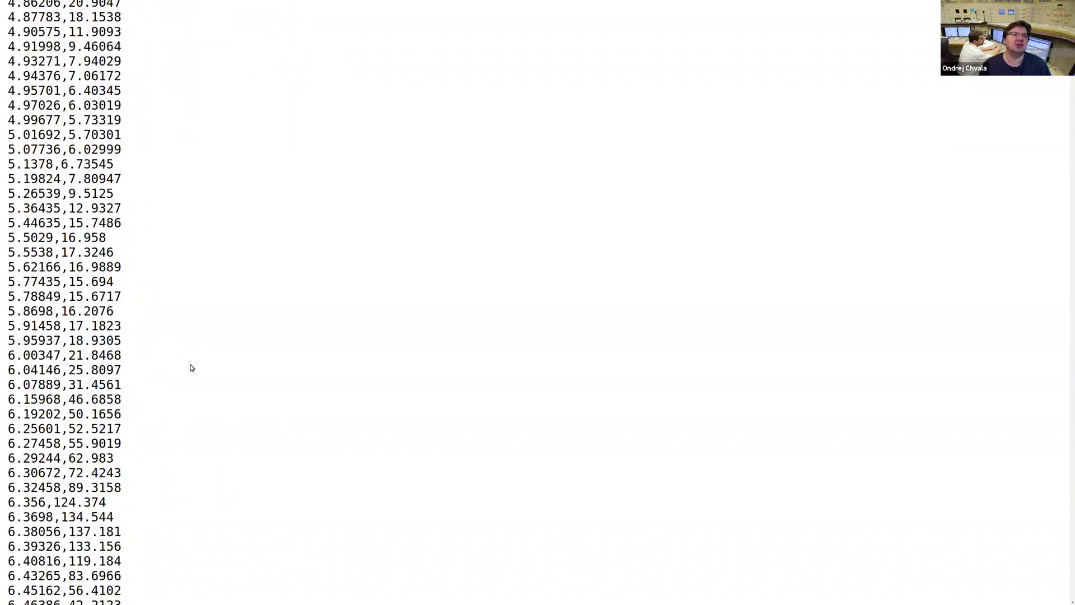
pyautogui.scroll(-16, 171, 364)
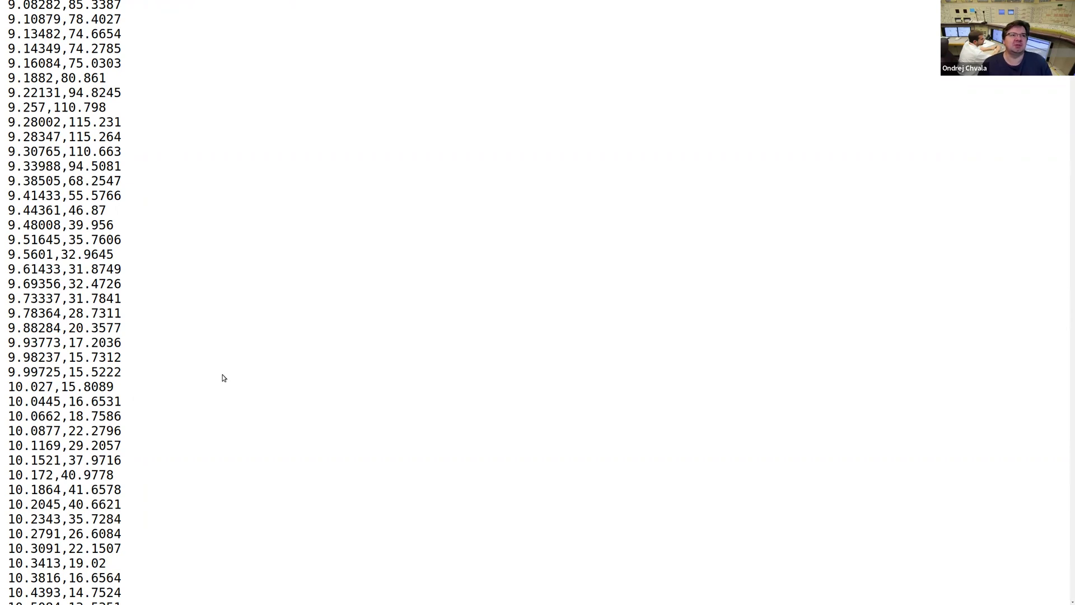
pyautogui.scroll(19, 209, 385)
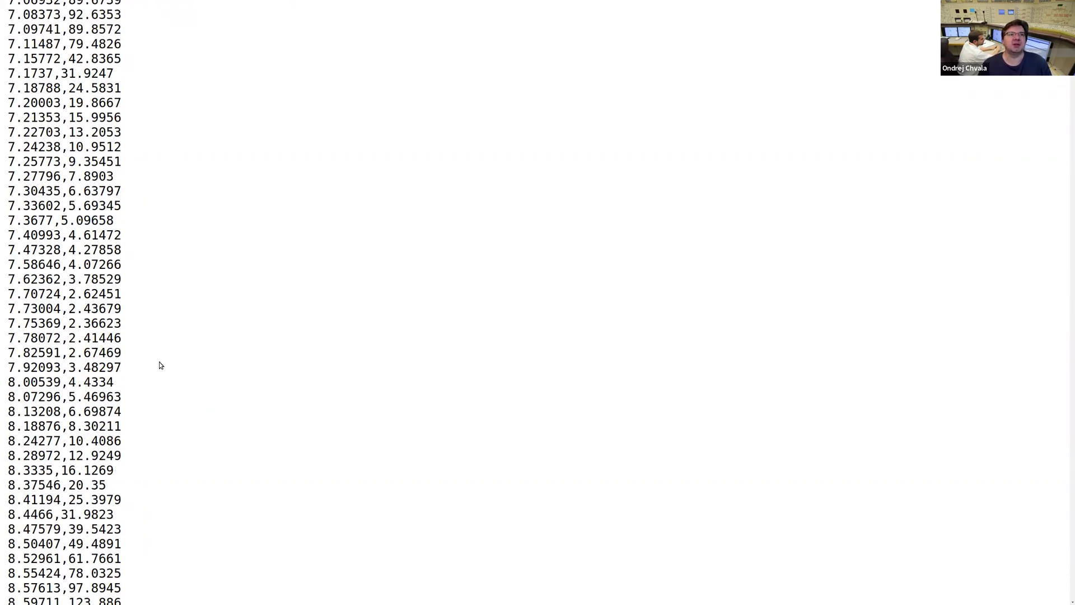
pyautogui.hotkey('alt', 'Left')
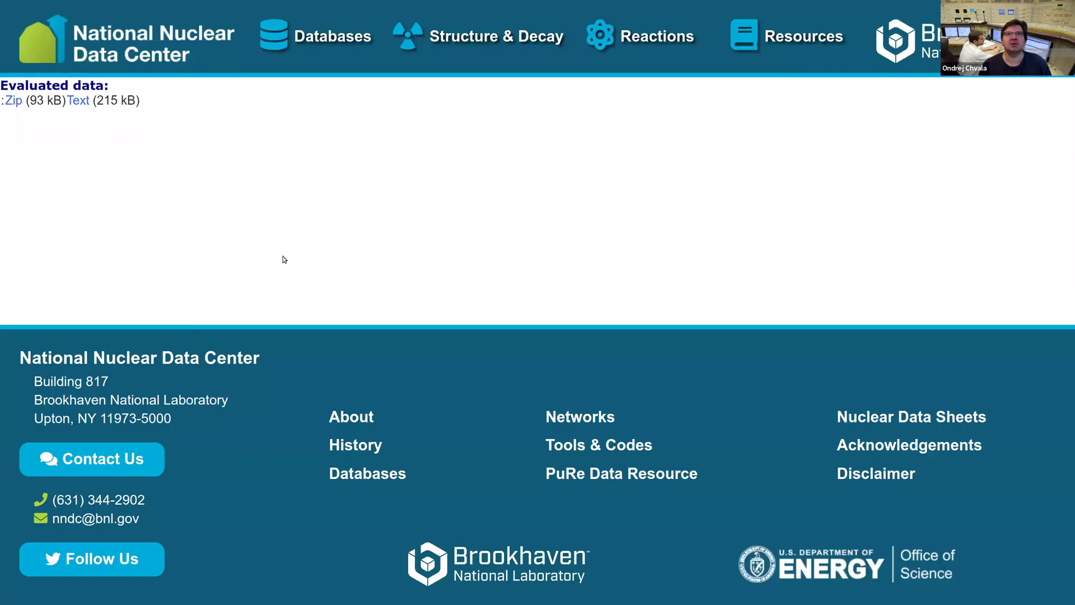
pyautogui.hotkey('alt', 'Left')
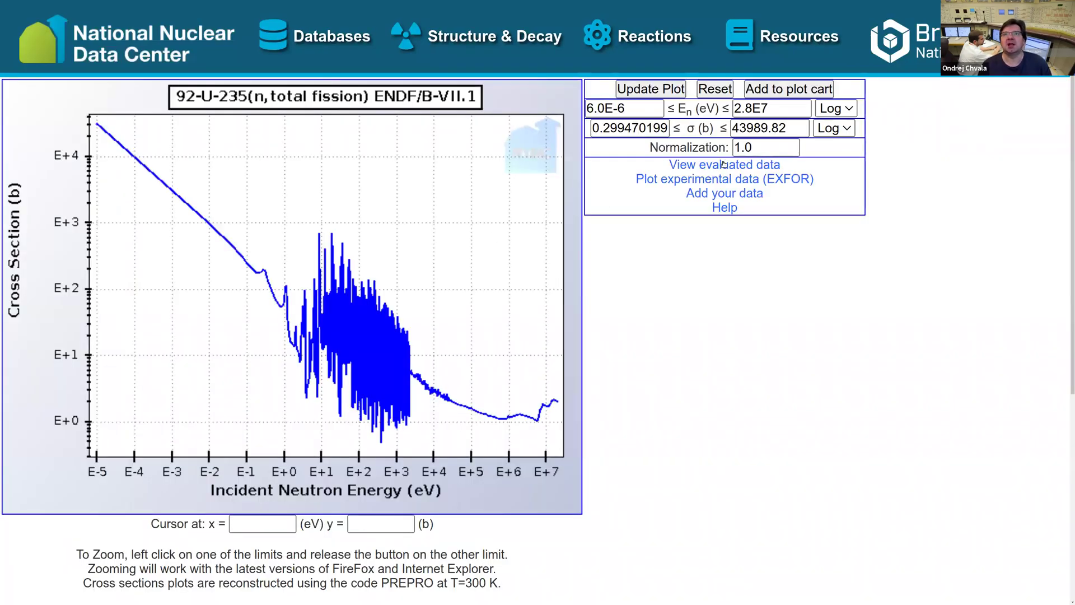